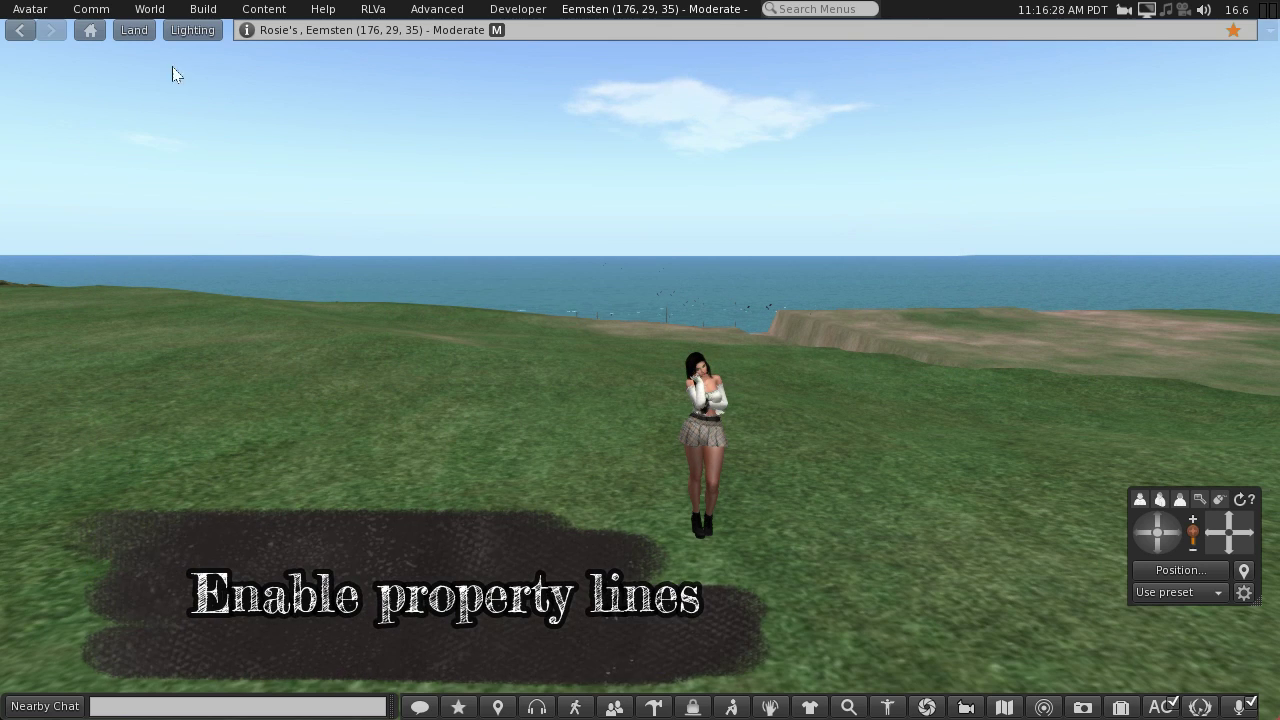
Show Property Lines and the Land Owners overlay, then tilt the view down onto the ground.
{"action": "left_click", "coordinate": [150, 9]}
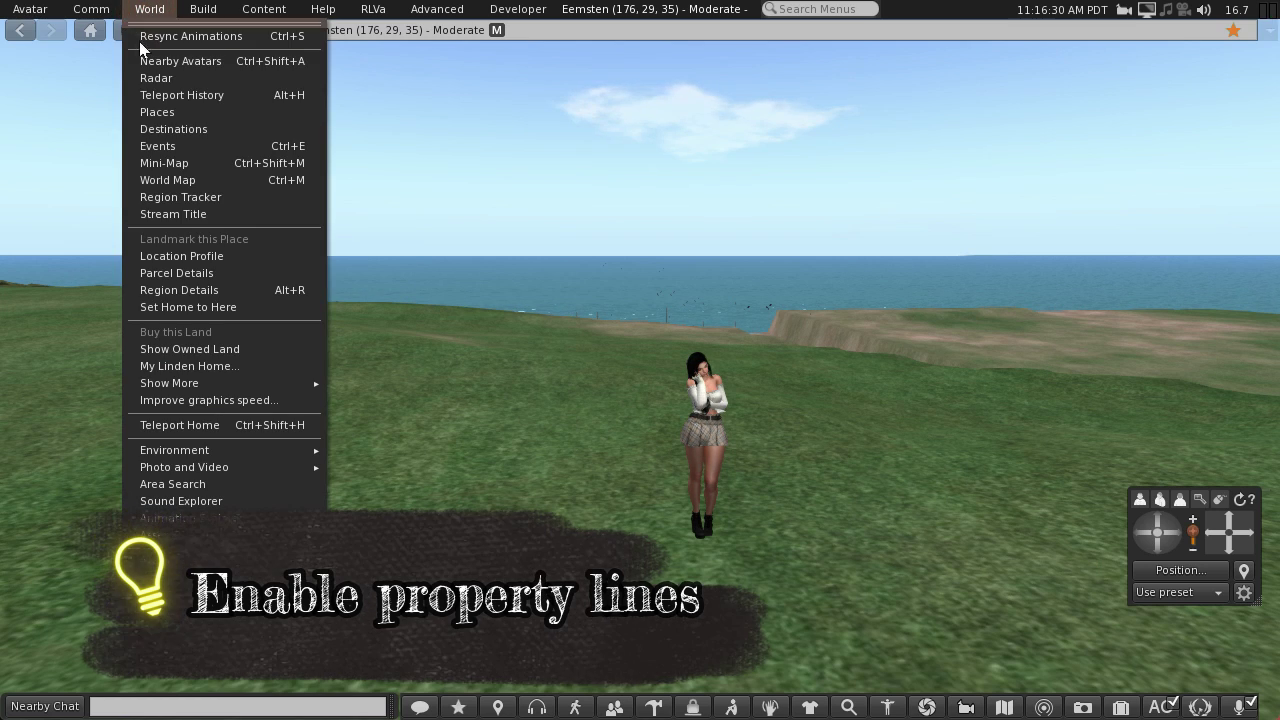
{"action": "mouse_move", "coordinate": [162, 386]}
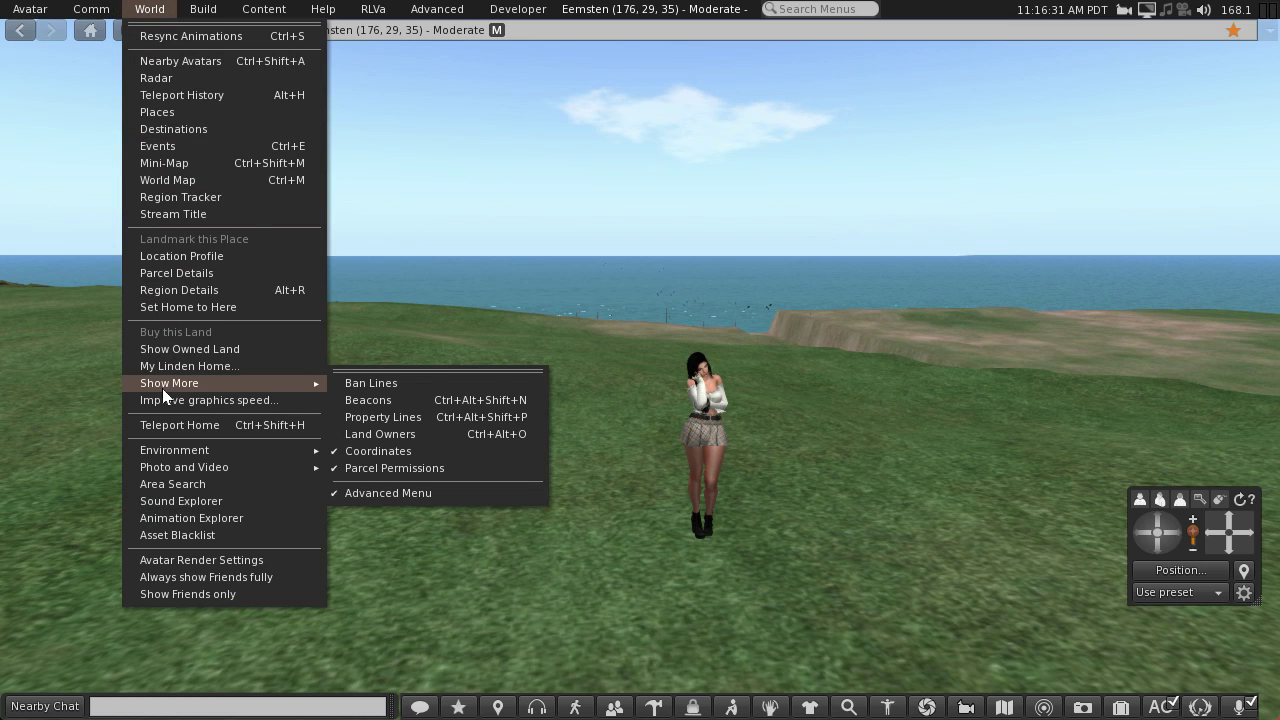
{"action": "left_click", "coordinate": [381, 420]}
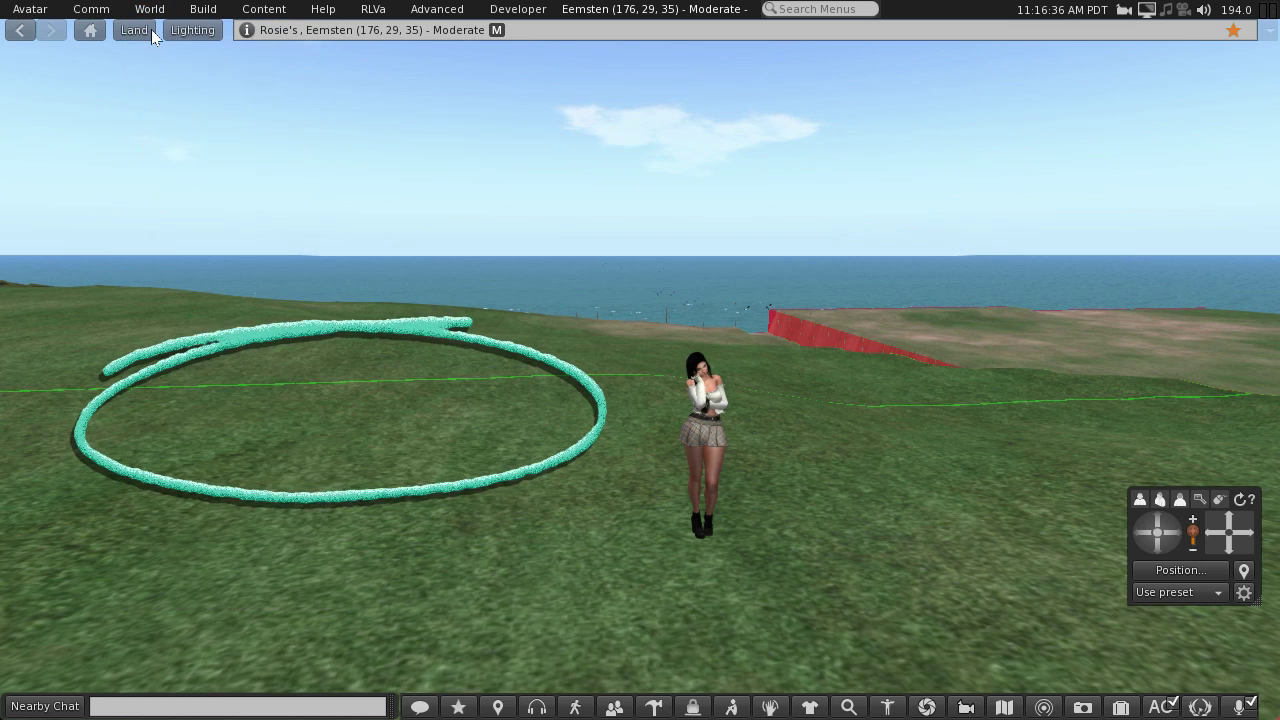
{"action": "left_click", "coordinate": [150, 9]}
{"action": "mouse_move", "coordinate": [240, 384]}
{"action": "left_click", "coordinate": [362, 437]}
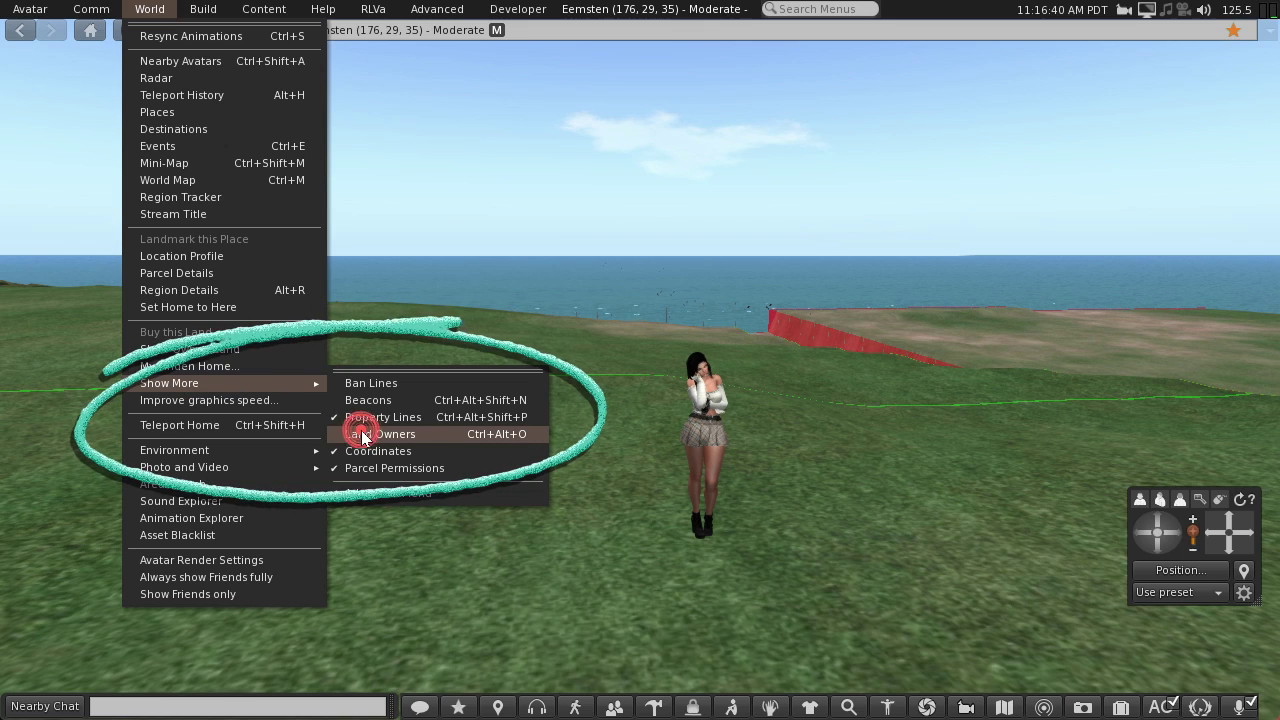
{"action": "left_click_drag", "start_coordinate": [1157, 530], "coordinate": [979, 453]}
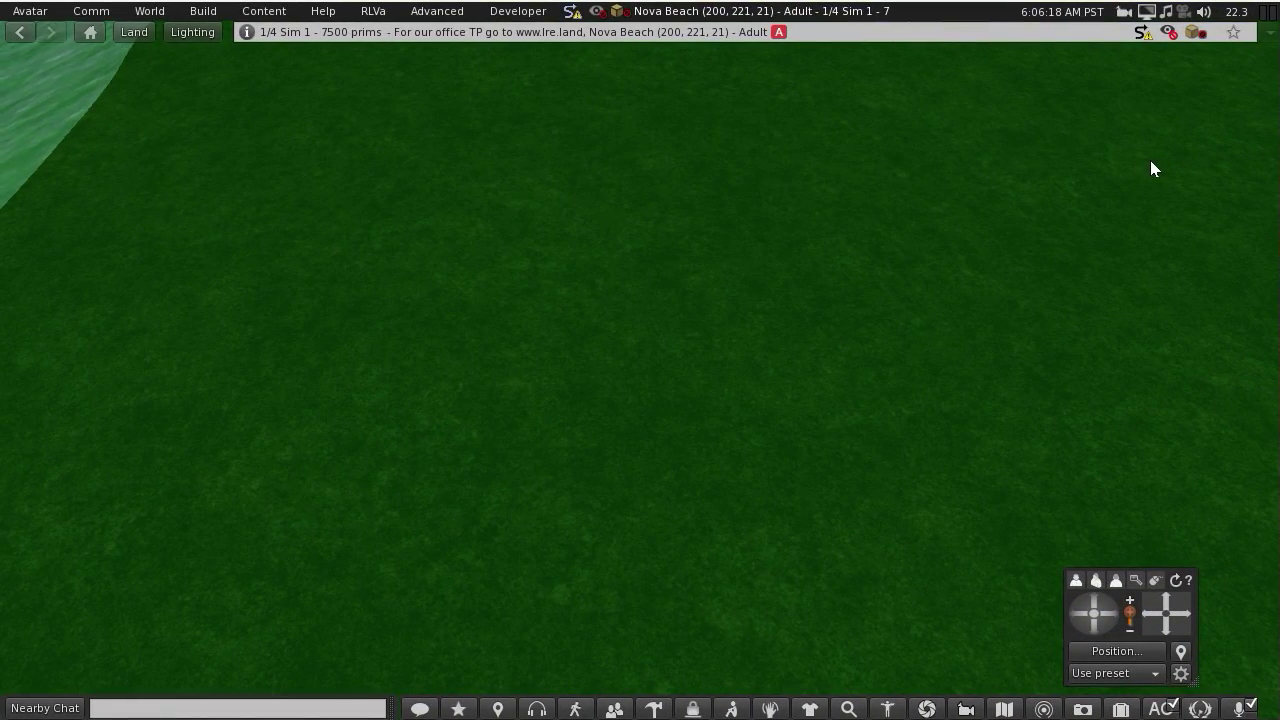
With the Build Land tool, select a square of ground and subdivide it into a 64 m² parcel.
{"action": "left_click", "coordinate": [655, 708]}
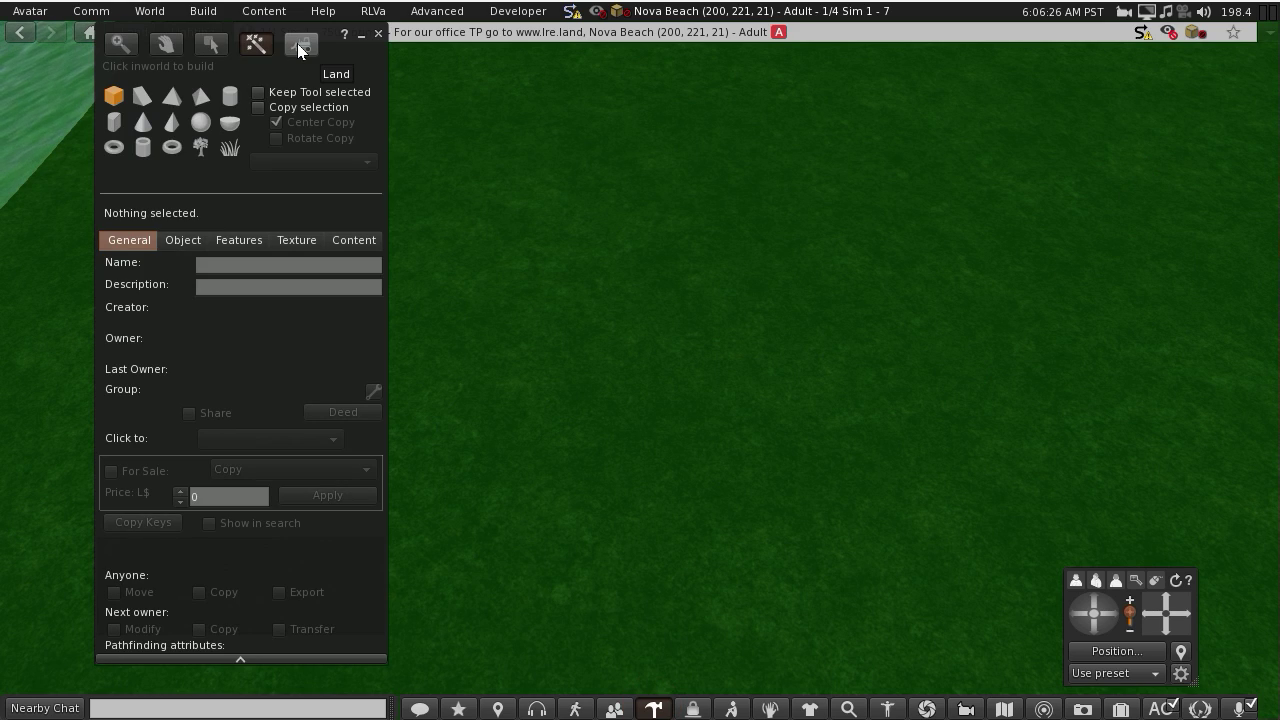
{"action": "left_click", "coordinate": [300, 44]}
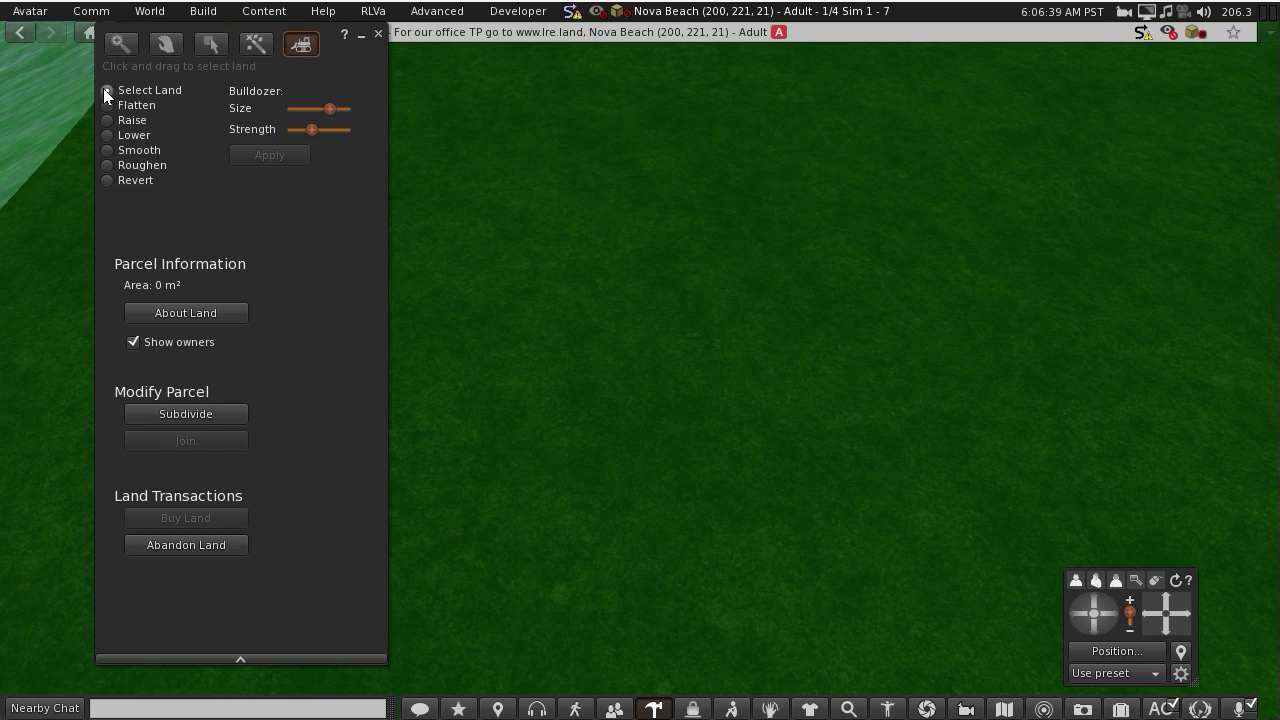
{"action": "left_click", "coordinate": [567, 254]}
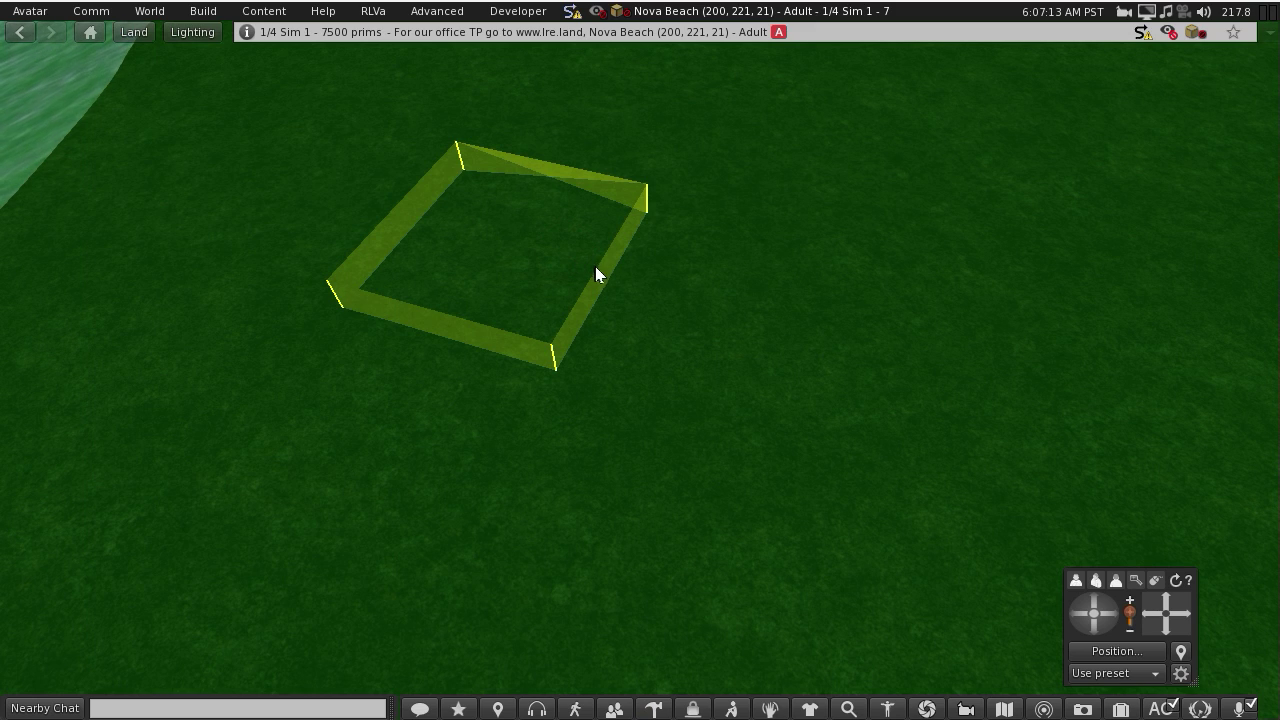
{"action": "left_click_drag", "start_coordinate": [595, 268], "coordinate": [724, 333]}
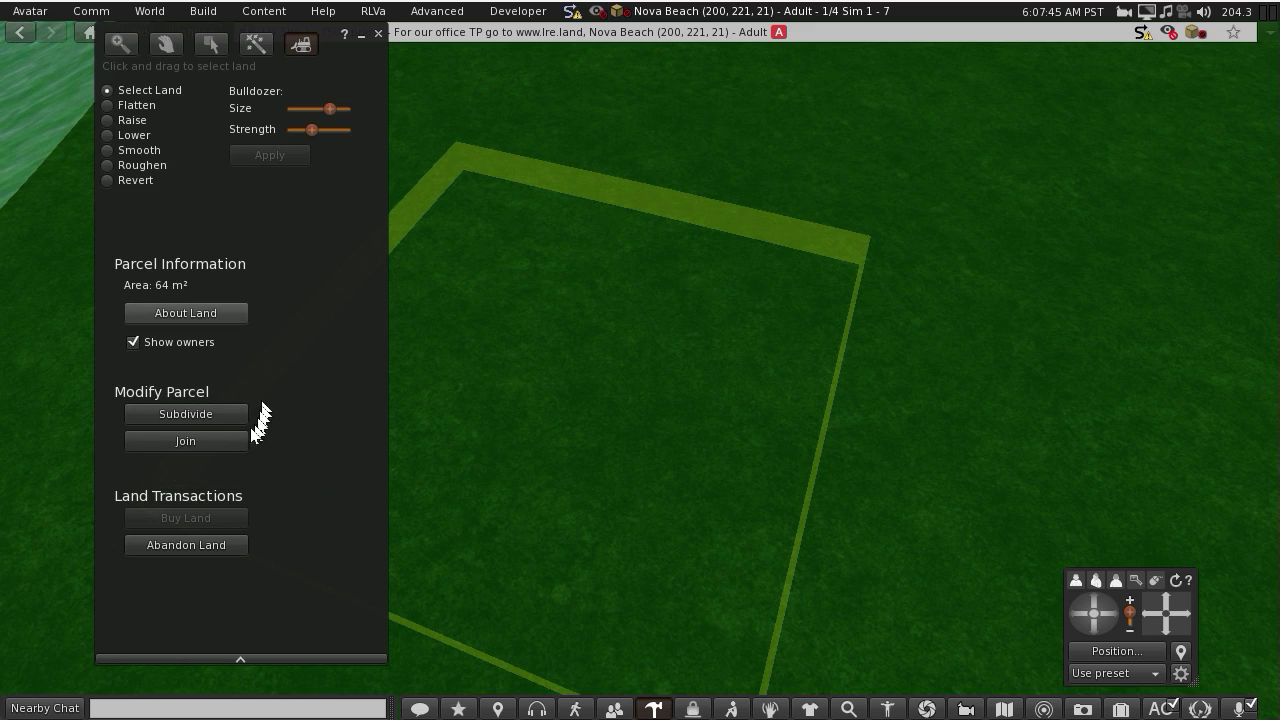
{"action": "left_click", "coordinate": [160, 416]}
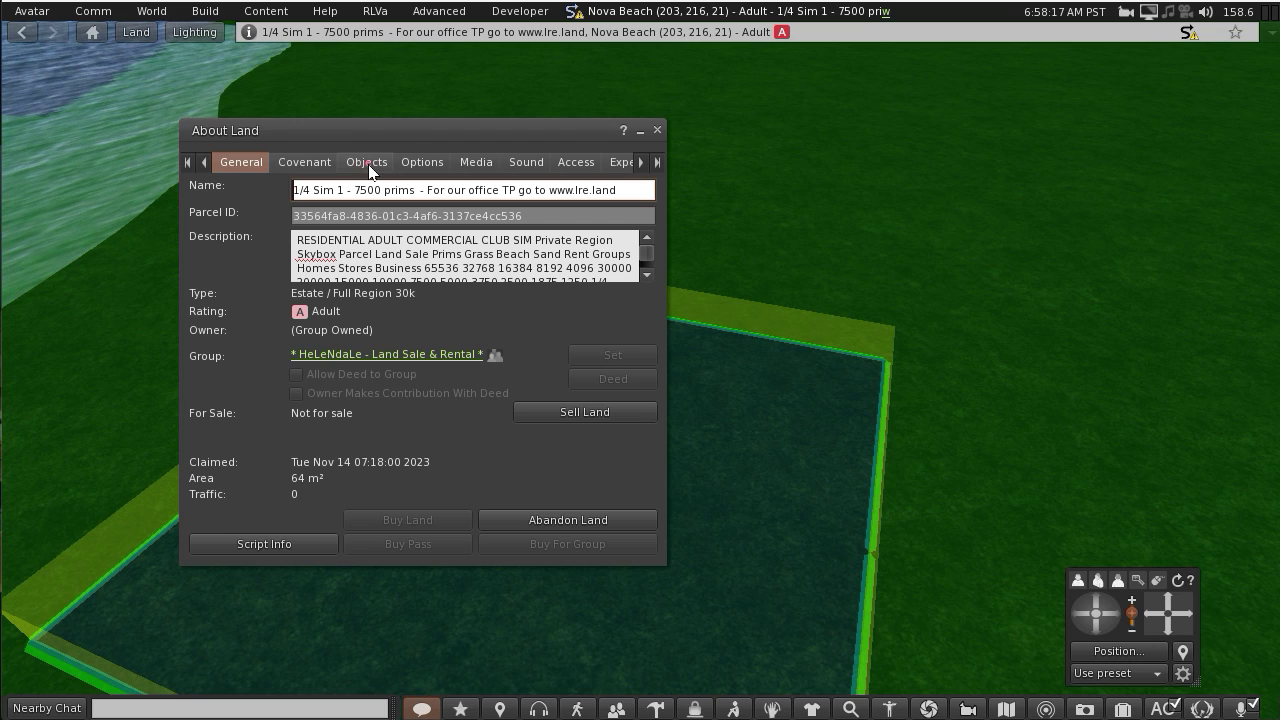
Review the new parcel's Objects tab in About Land.
{"action": "left_click", "coordinate": [365, 163]}
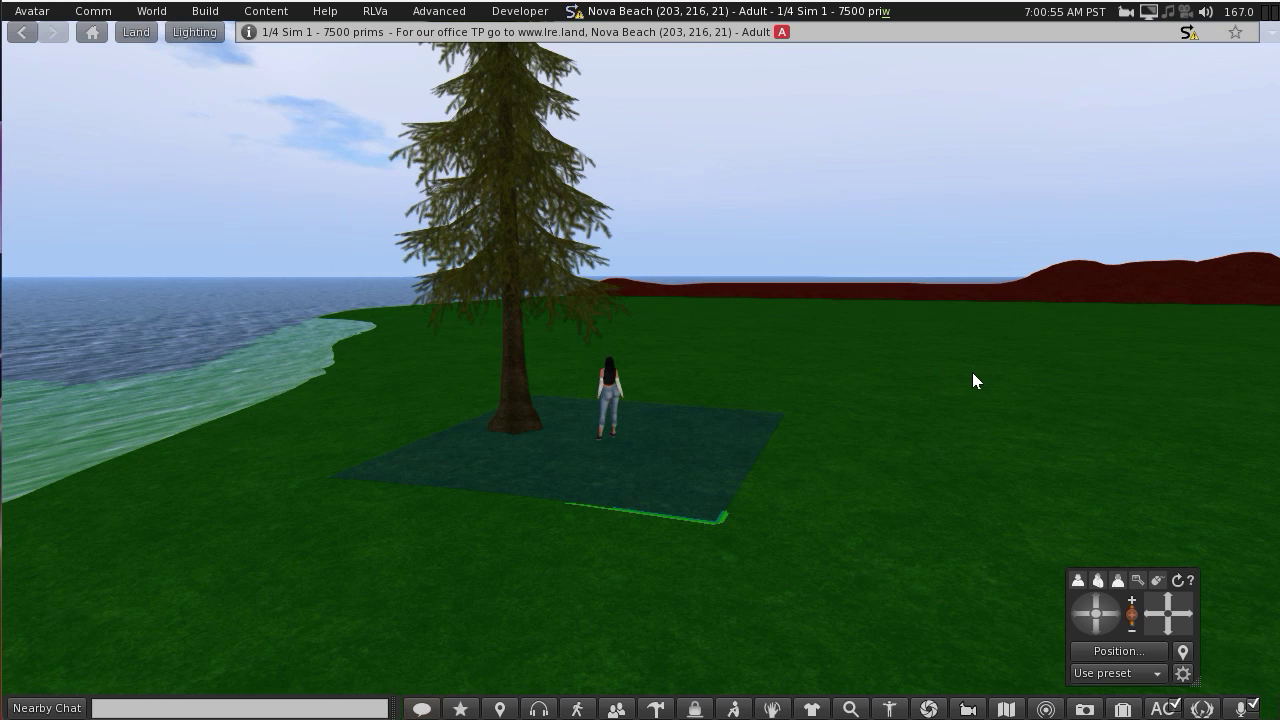
Zoom in on the pine tree and open it for editing.
{"action": "scroll", "coordinate": [972, 378], "scroll_direction": "down", "scroll_amount": 3}
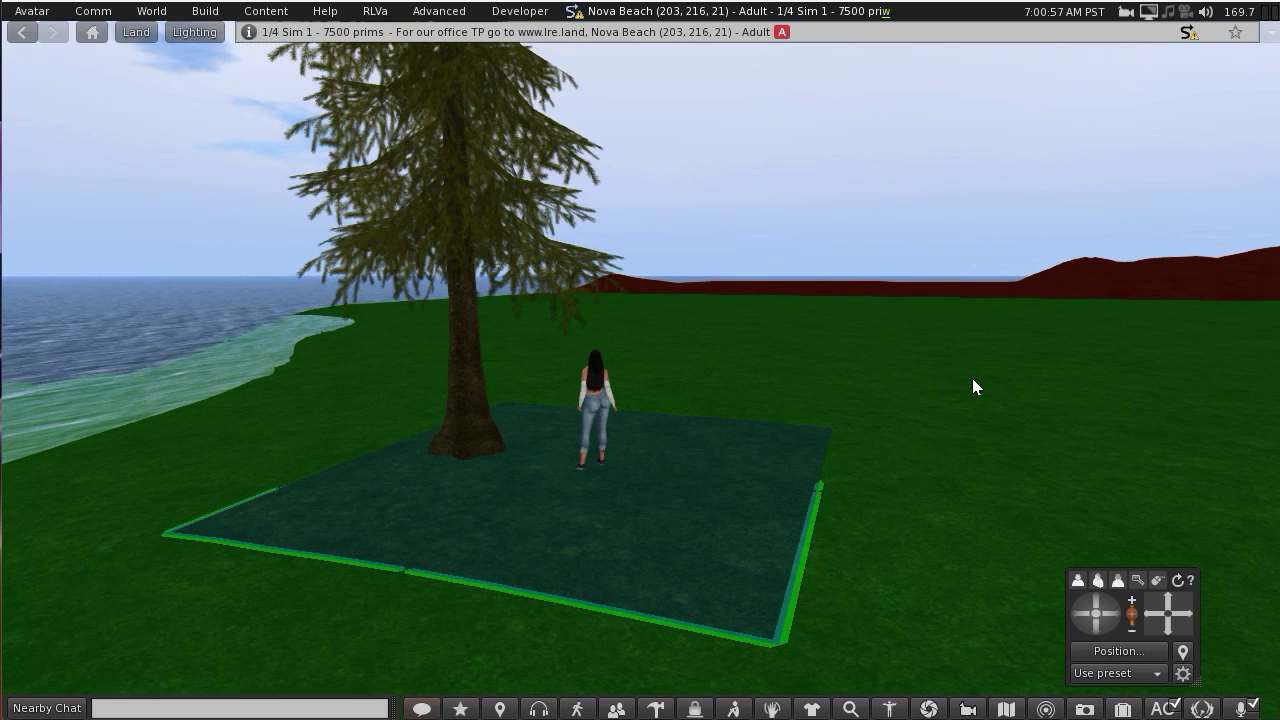
{"action": "scroll", "coordinate": [972, 385], "scroll_direction": "up", "scroll_amount": 2}
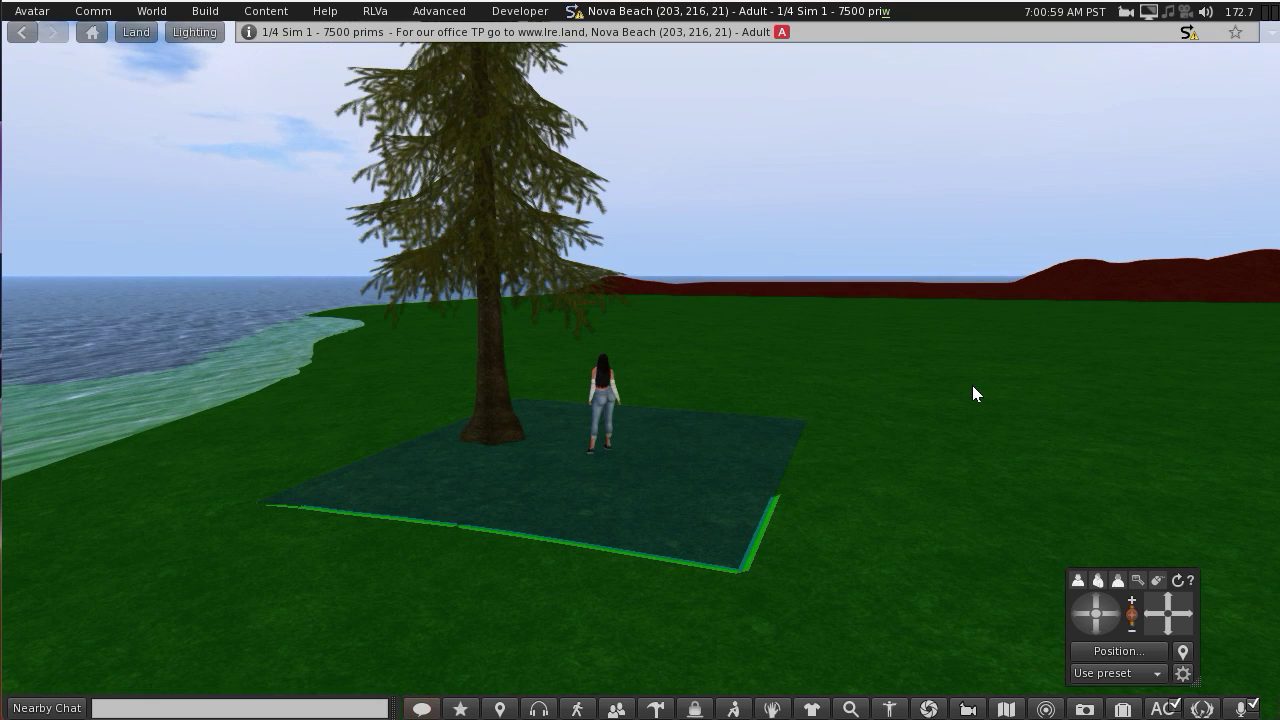
{"action": "scroll", "coordinate": [973, 387], "scroll_direction": "up", "scroll_amount": 1}
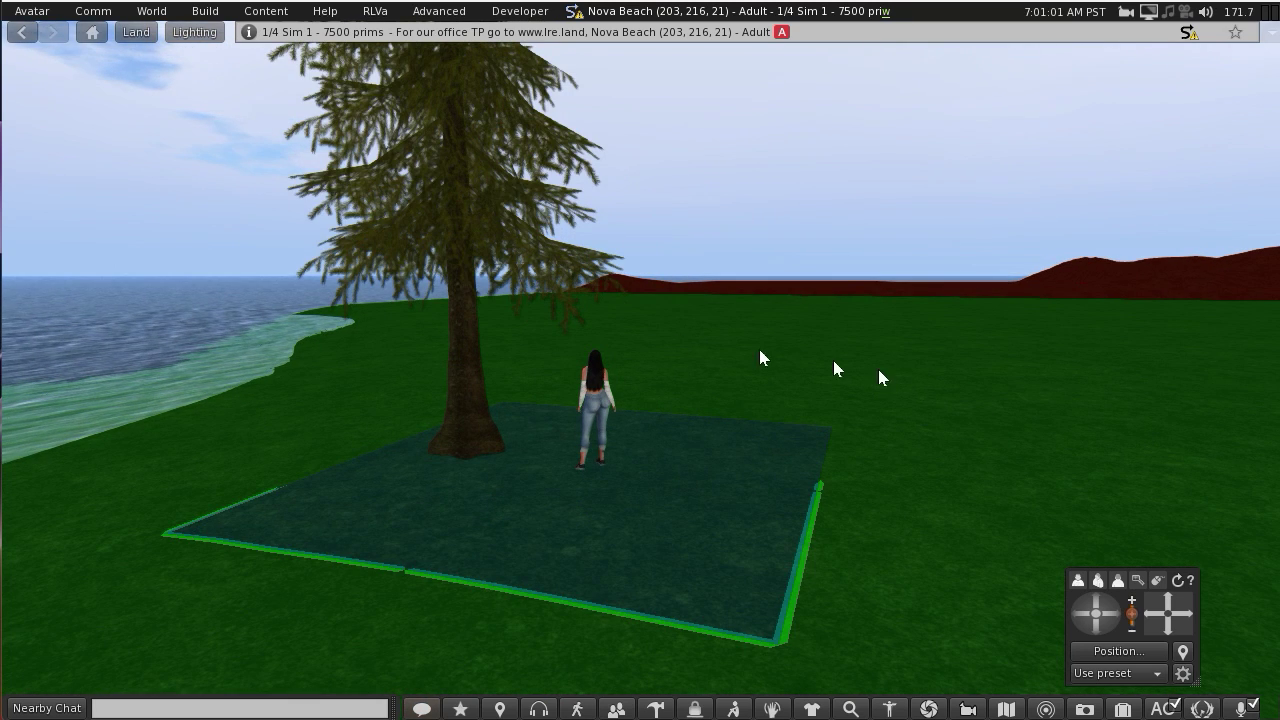
{"action": "right_click", "coordinate": [454, 307]}
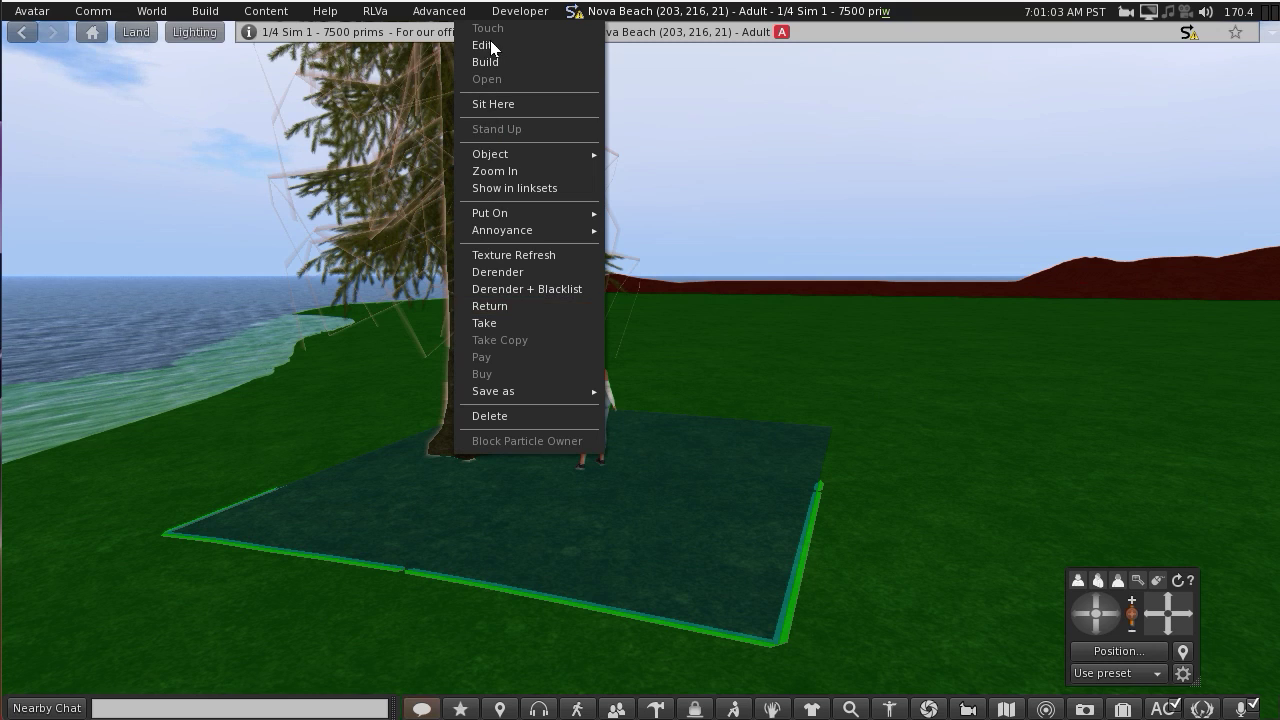
{"action": "left_click", "coordinate": [490, 40]}
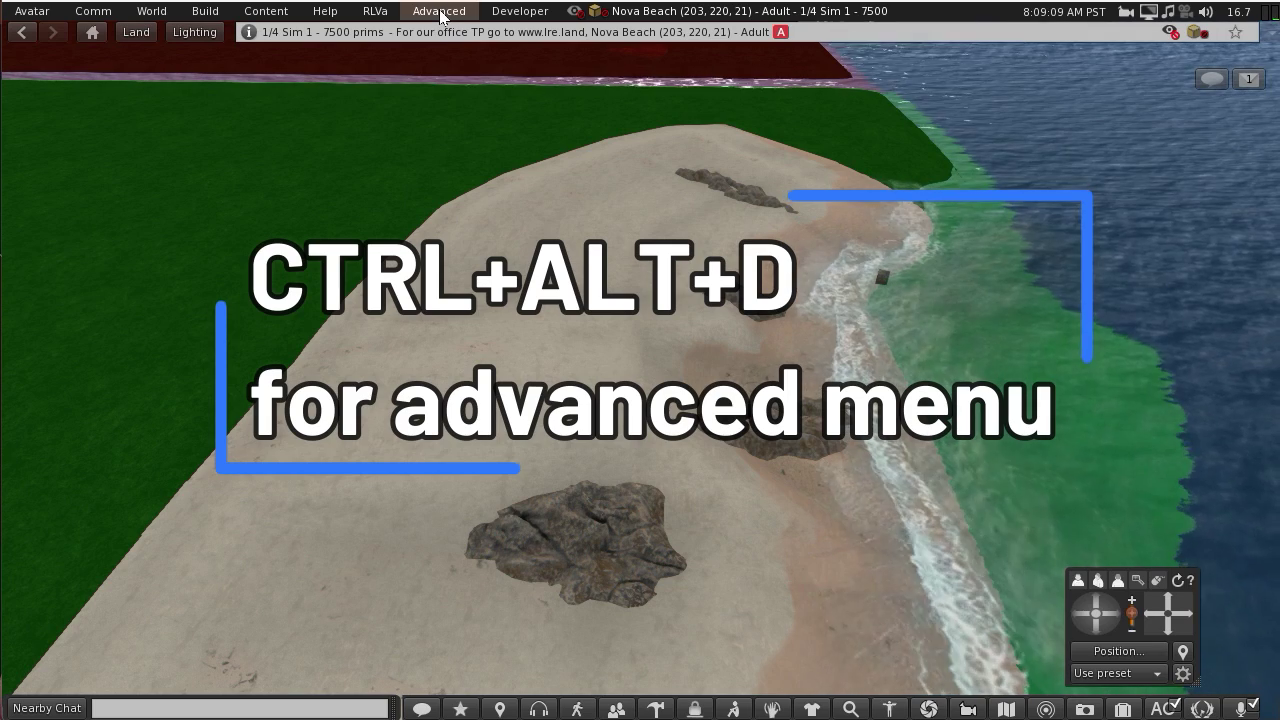
Uncheck the Volume and Water rendering types under Advanced > Rendering Types.
{"action": "left_click", "coordinate": [439, 11]}
{"action": "mouse_move", "coordinate": [468, 234]}
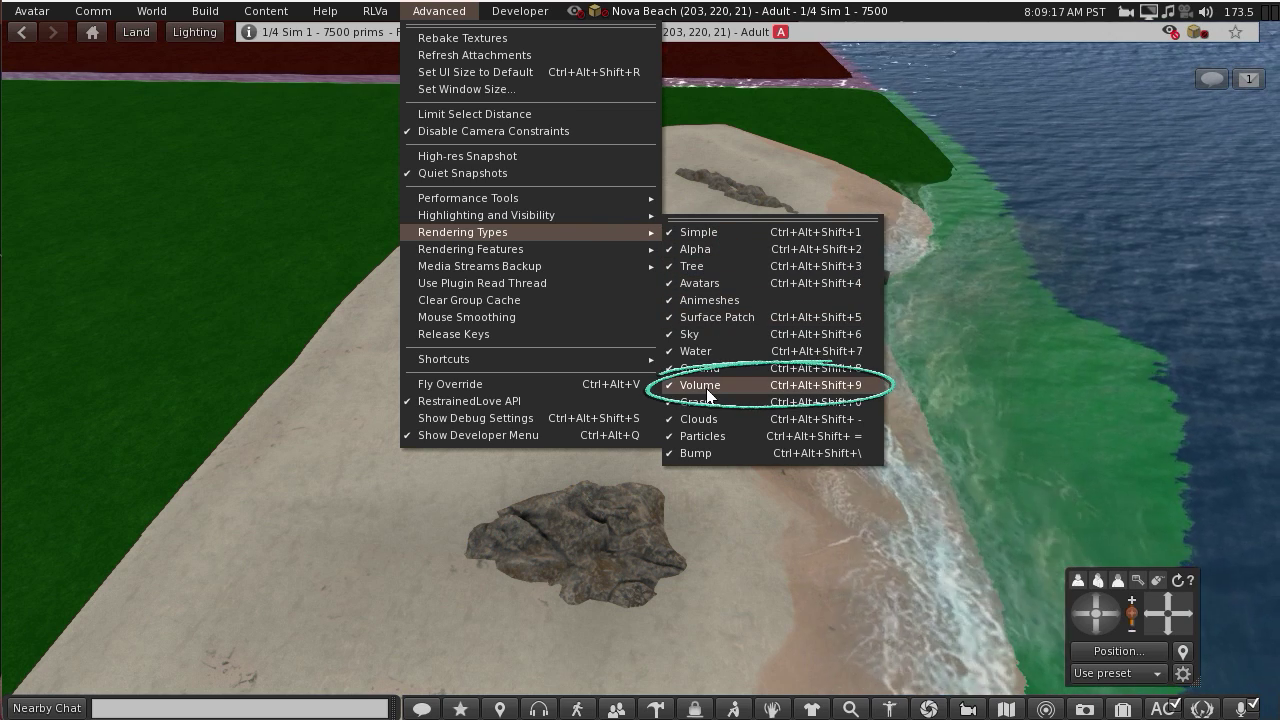
{"action": "left_click", "coordinate": [700, 385]}
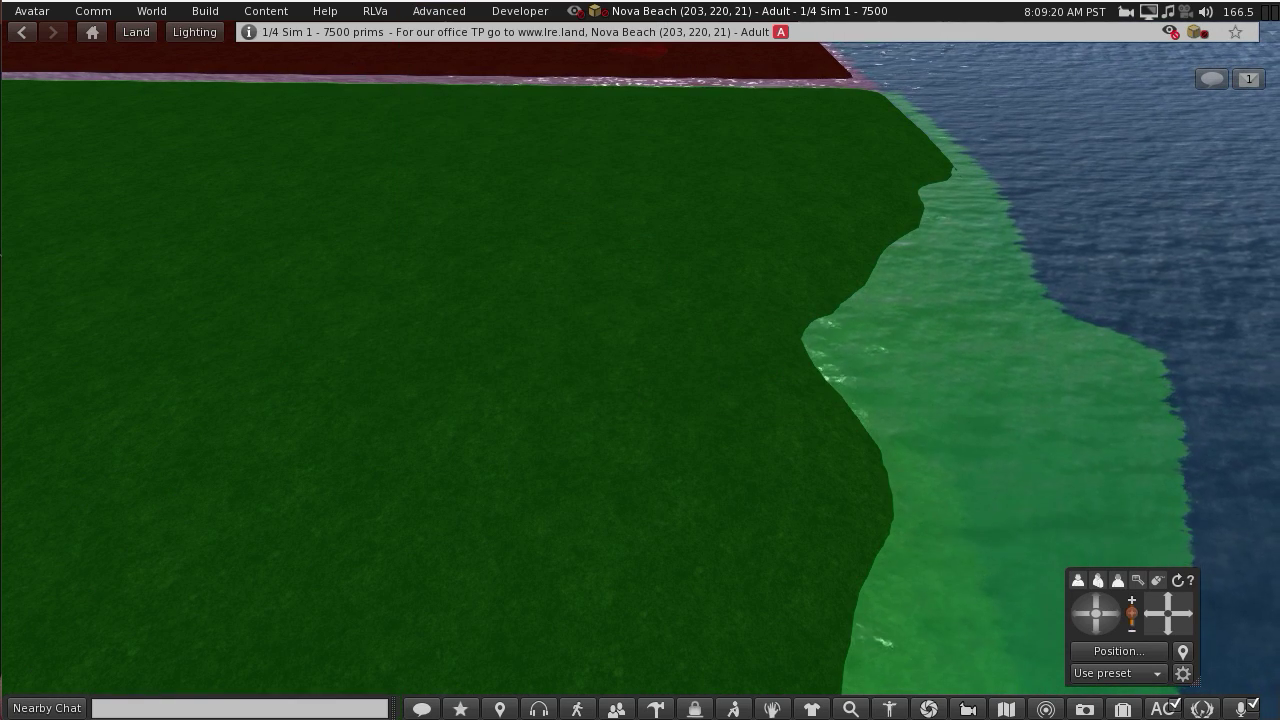
{"action": "left_click", "coordinate": [439, 11]}
{"action": "mouse_move", "coordinate": [470, 236]}
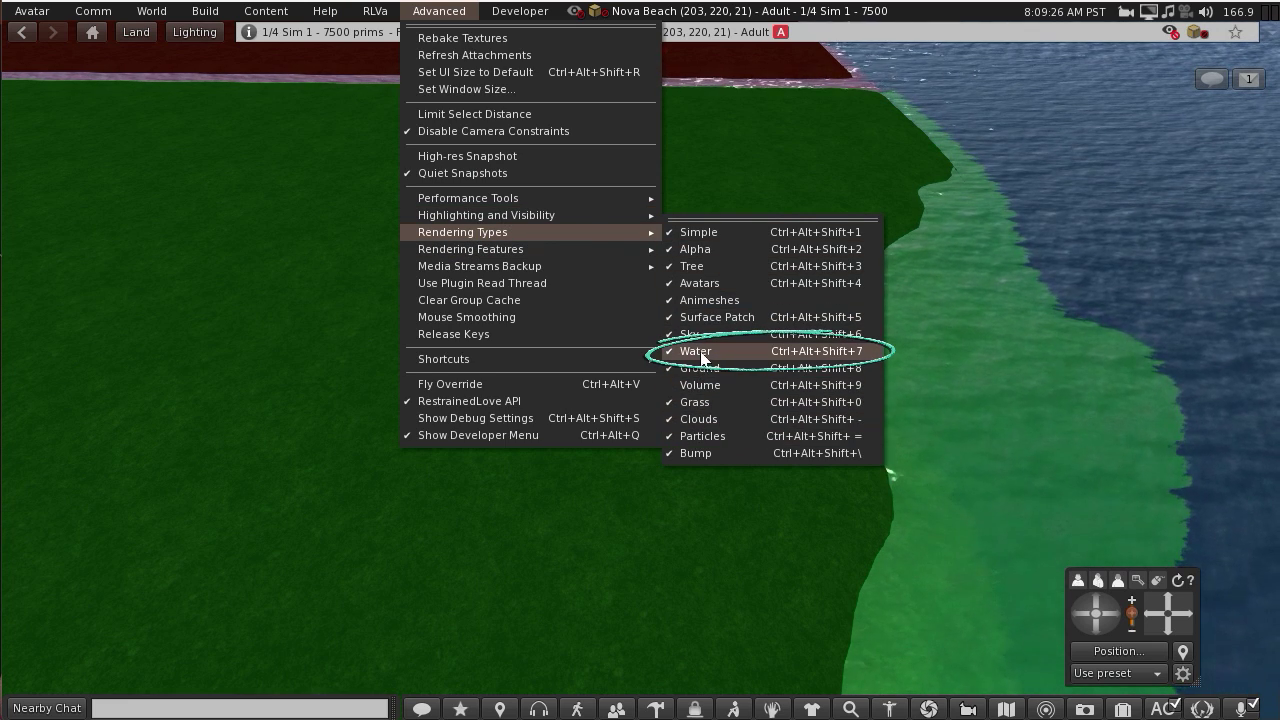
{"action": "left_click", "coordinate": [700, 351]}
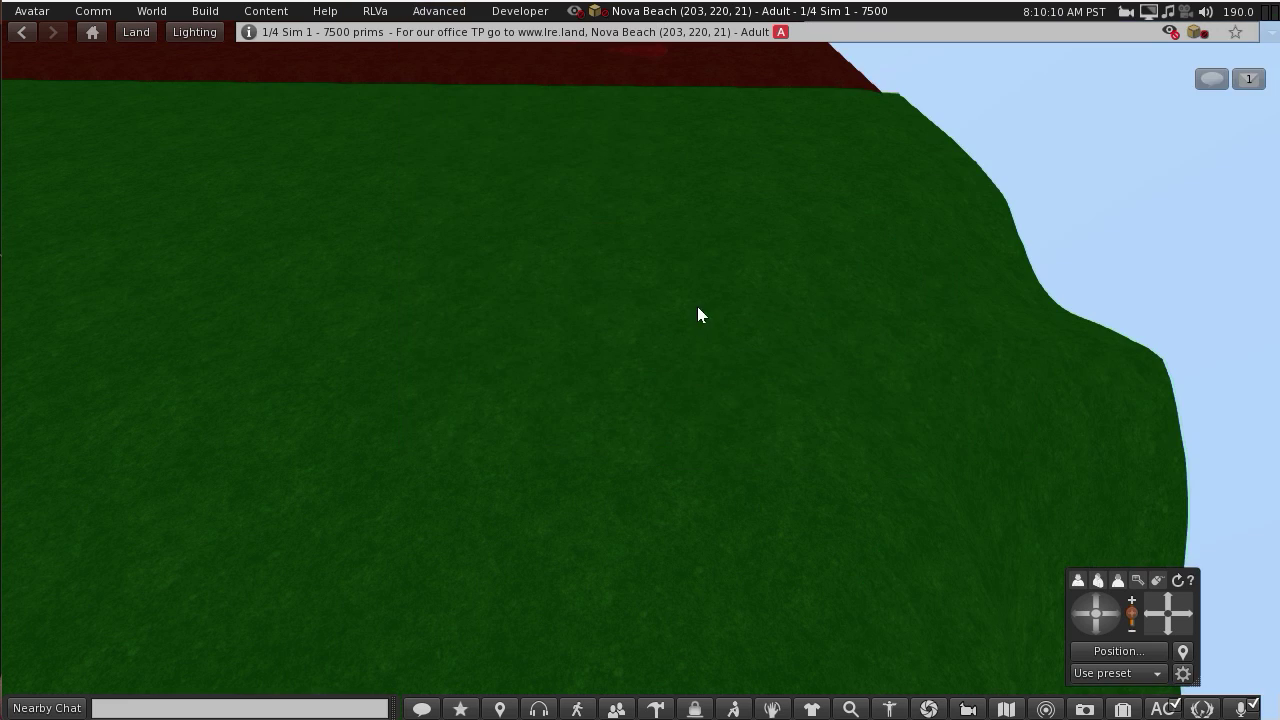
Select a large area with the Land tool and subdivide it into a 2112 m² parcel.
{"action": "left_click", "coordinate": [655, 709]}
{"action": "left_click", "coordinate": [303, 44]}
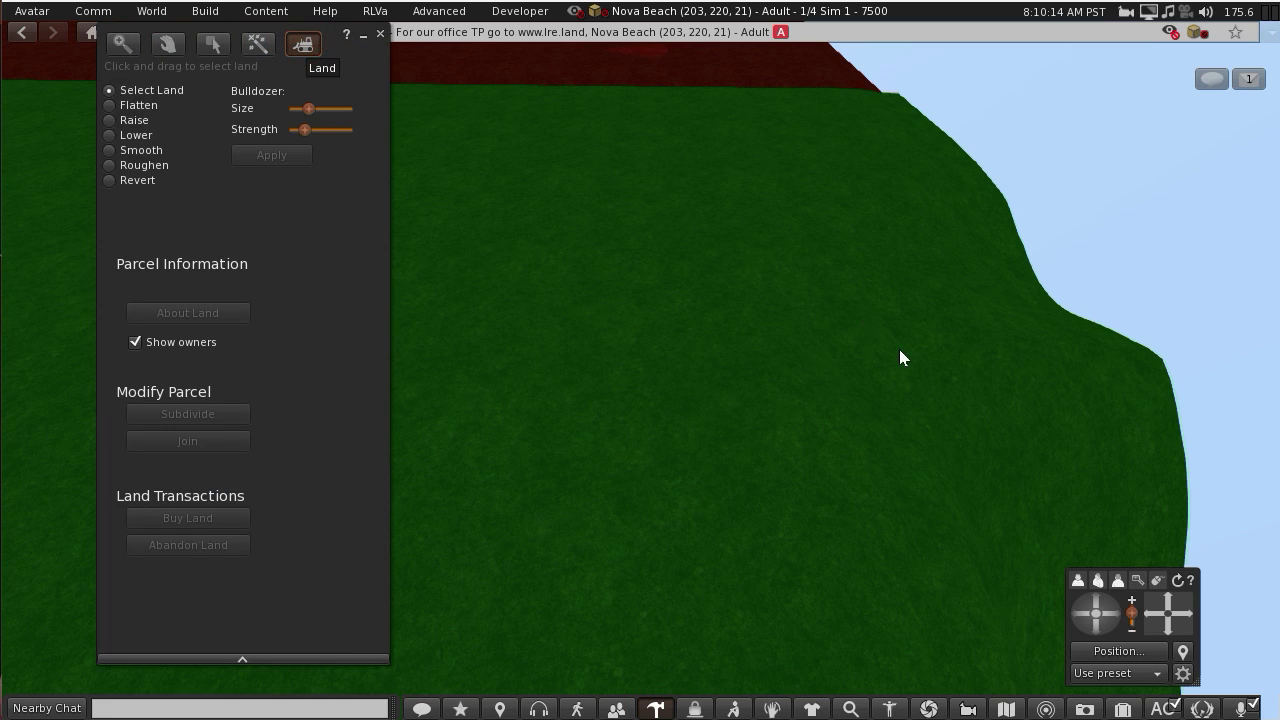
{"action": "left_click_drag", "start_coordinate": [900, 357], "coordinate": [405, 102]}
{"action": "left_click", "coordinate": [190, 414]}
{"action": "left_click", "coordinate": [1123, 148]}
In the parcel's About Land, set the land group, deed it, and view its Objects tab.
{"action": "right_click", "coordinate": [430, 246]}
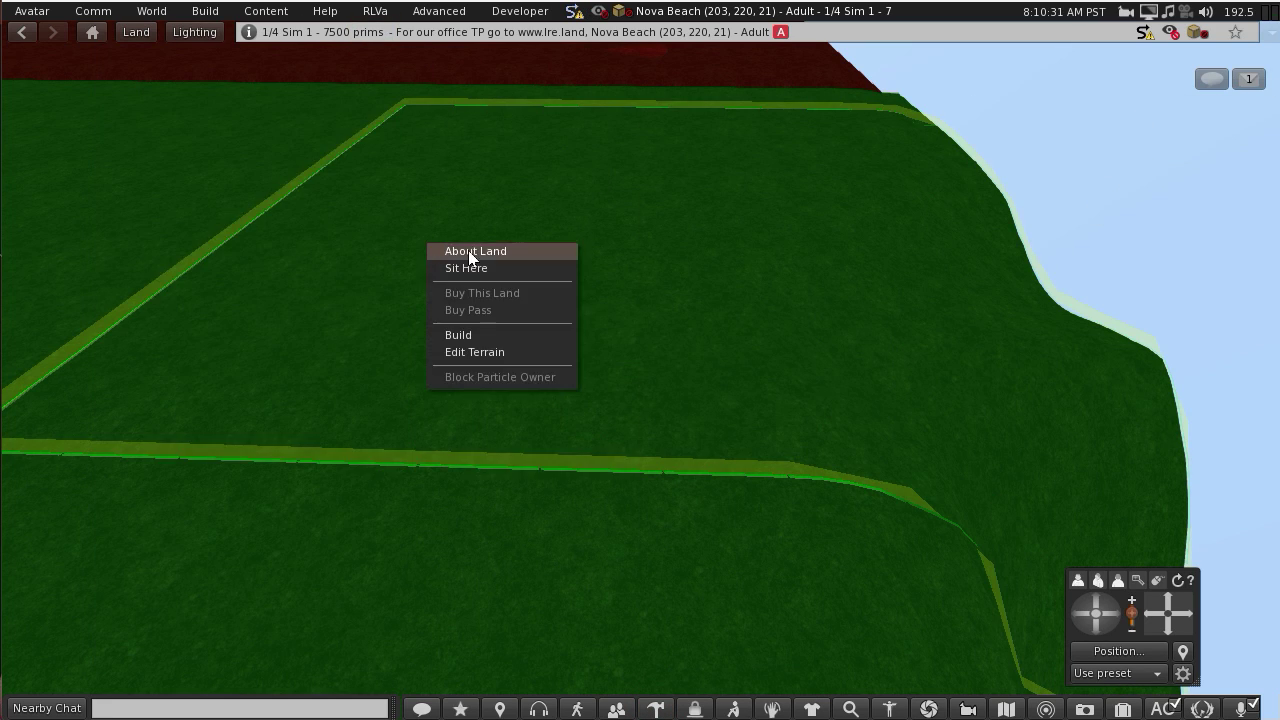
{"action": "left_click", "coordinate": [468, 250]}
{"action": "left_click", "coordinate": [583, 352]}
{"action": "left_click", "coordinate": [645, 350]}
{"action": "left_click", "coordinate": [583, 377]}
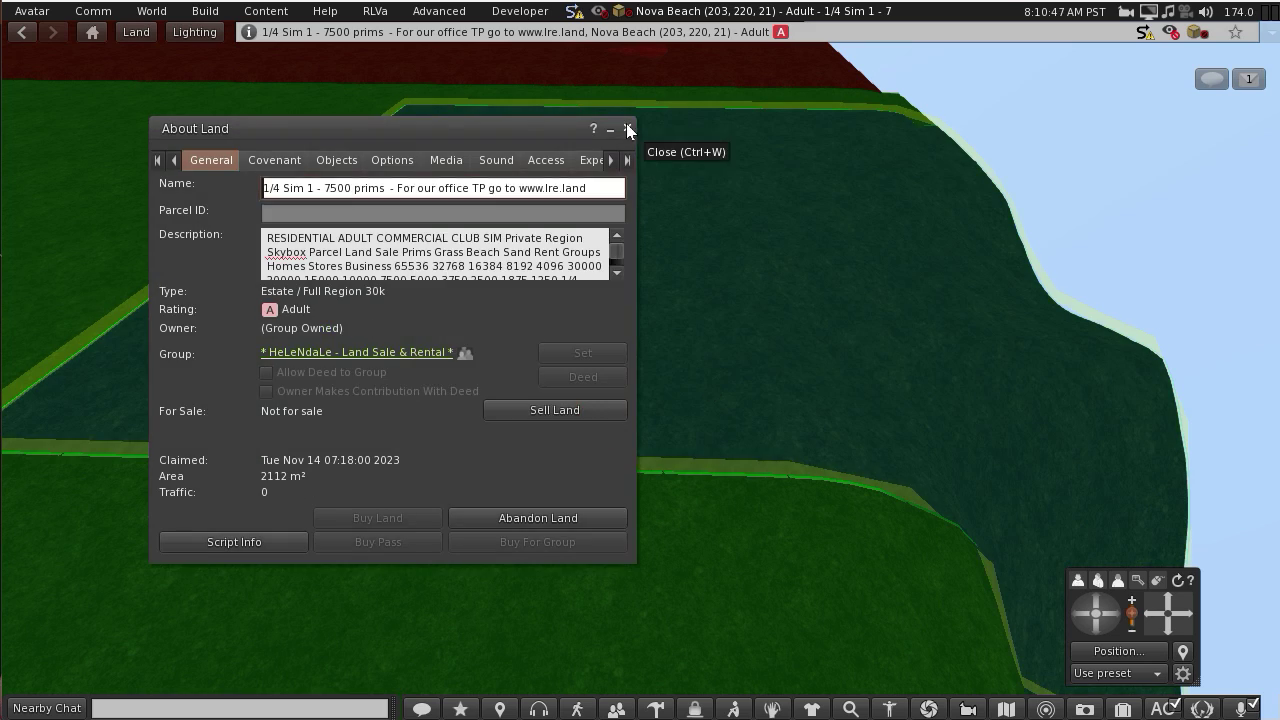
{"action": "left_click", "coordinate": [336, 160]}
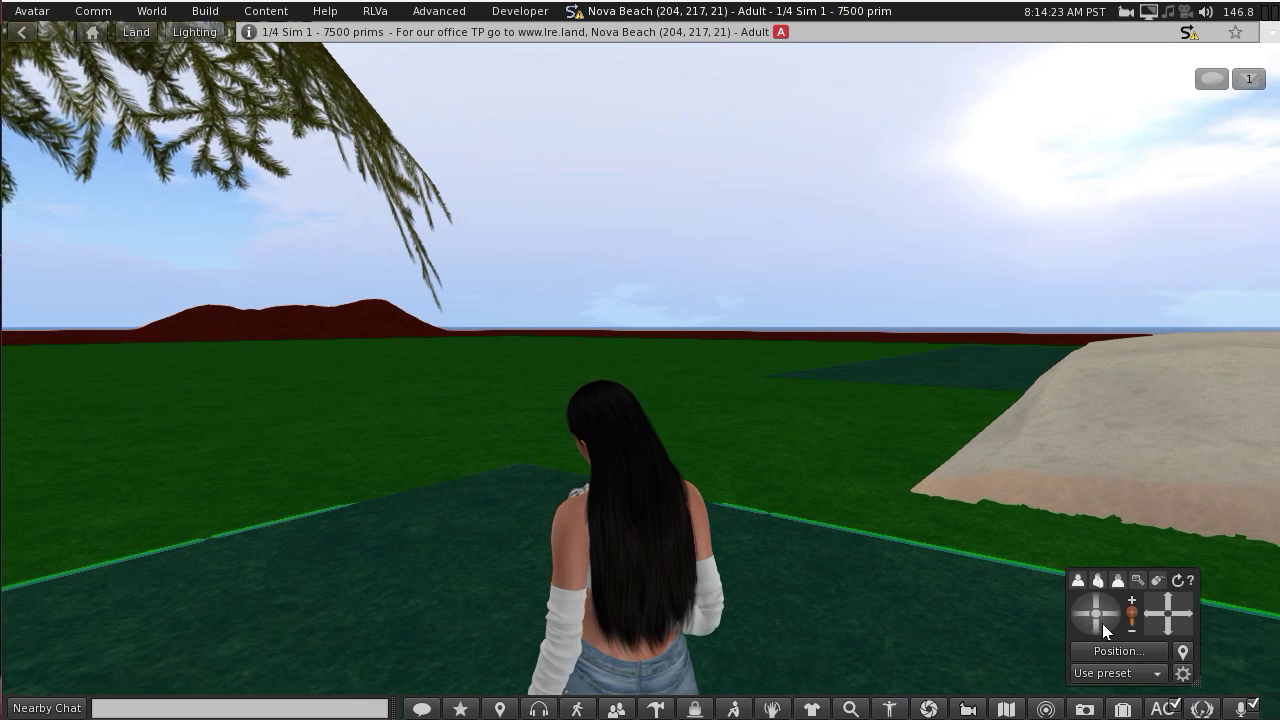
{"action": "left_click_drag", "start_coordinate": [1102, 623], "coordinate": [1102, 623]}
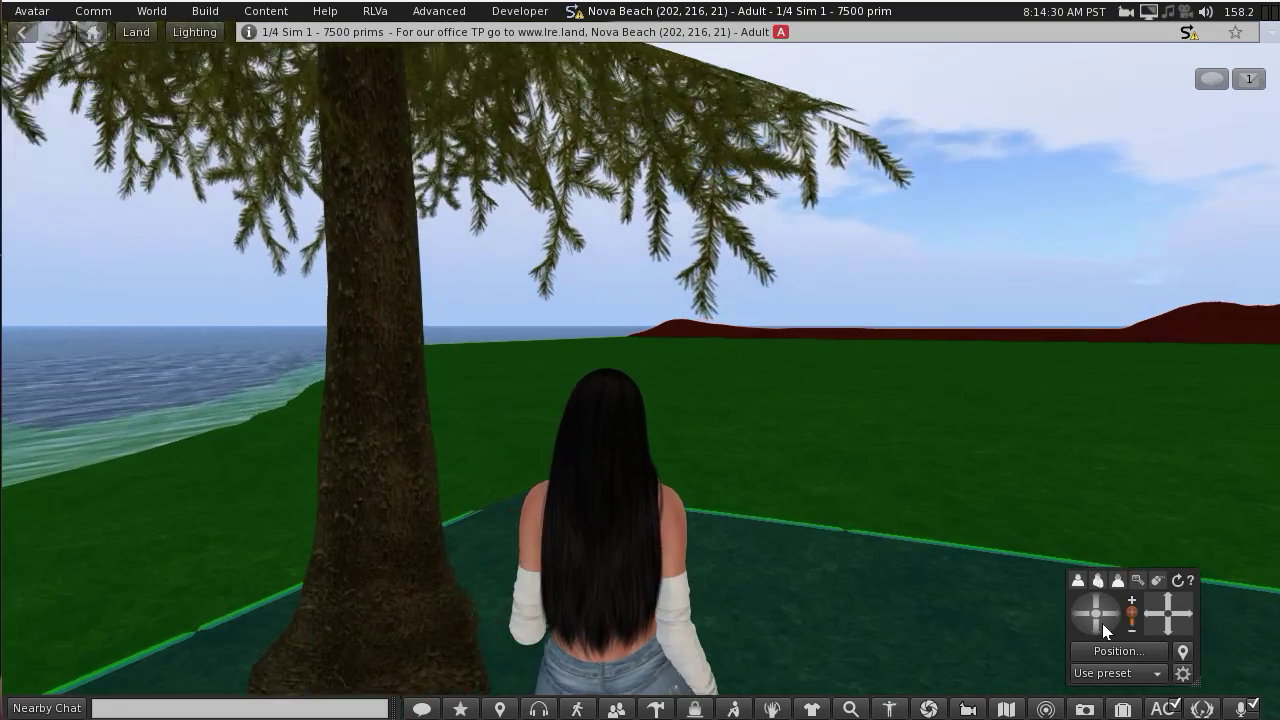
{"action": "left_click_drag", "start_coordinate": [1102, 623], "coordinate": [1102, 623]}
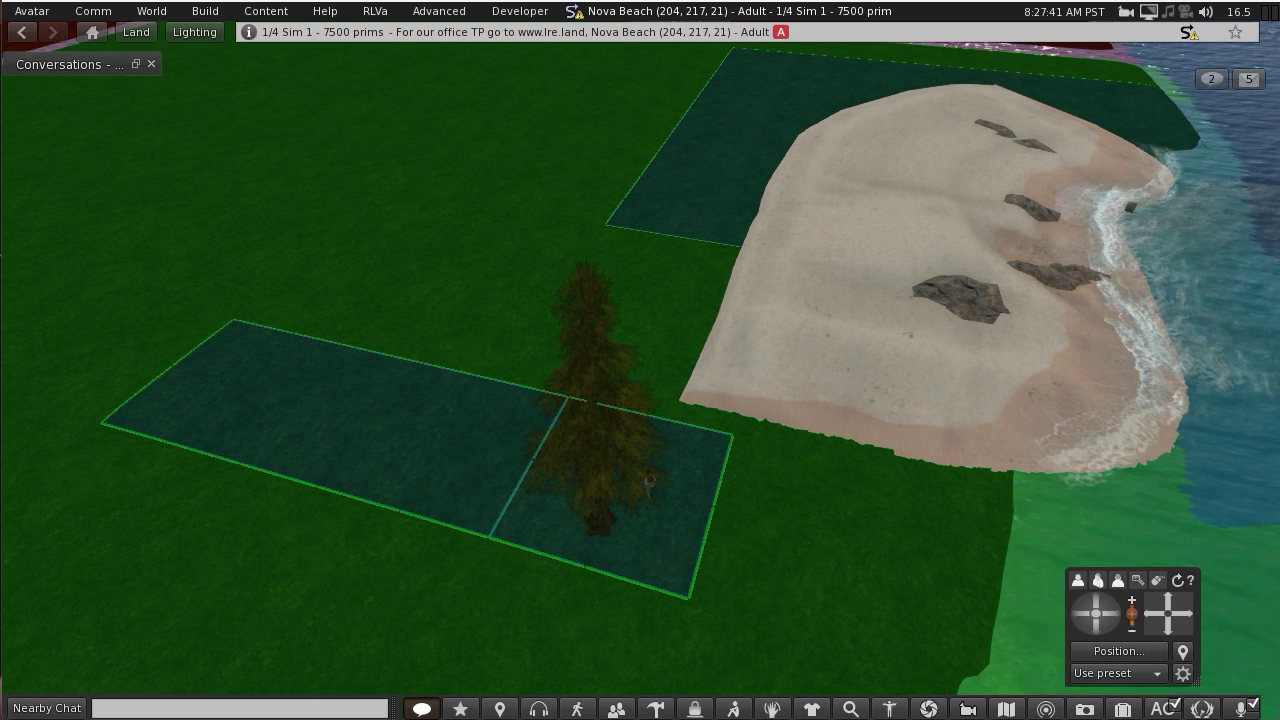
Open the Land tool and select ground spanning both adjacent parcels beside the tree.
{"action": "left_click", "coordinate": [661, 497]}
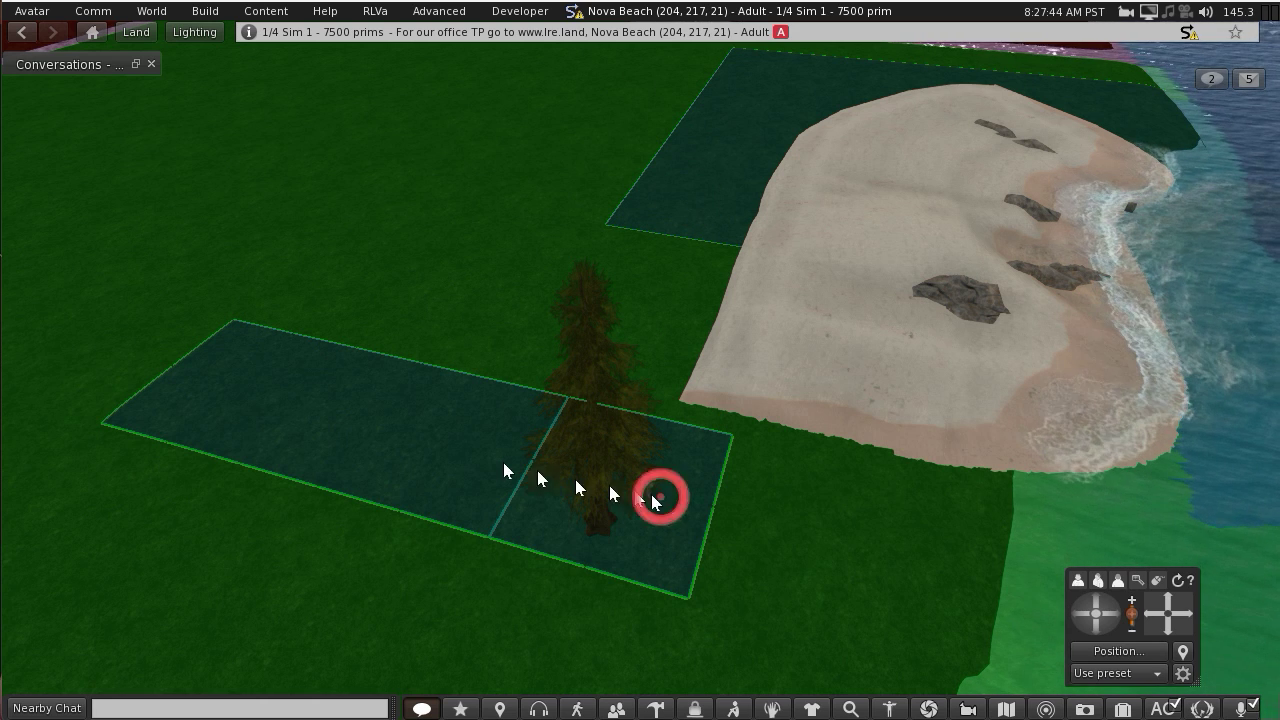
{"action": "left_click", "coordinate": [435, 440]}
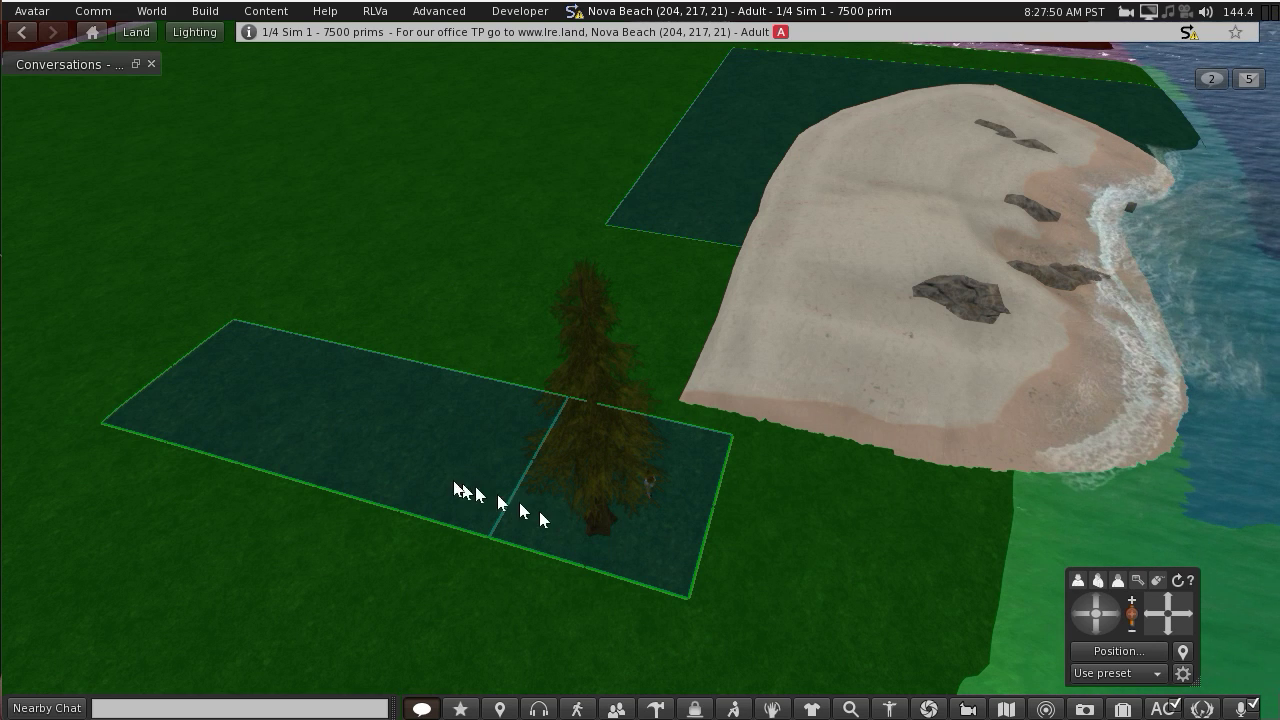
{"action": "left_click", "coordinate": [420, 458]}
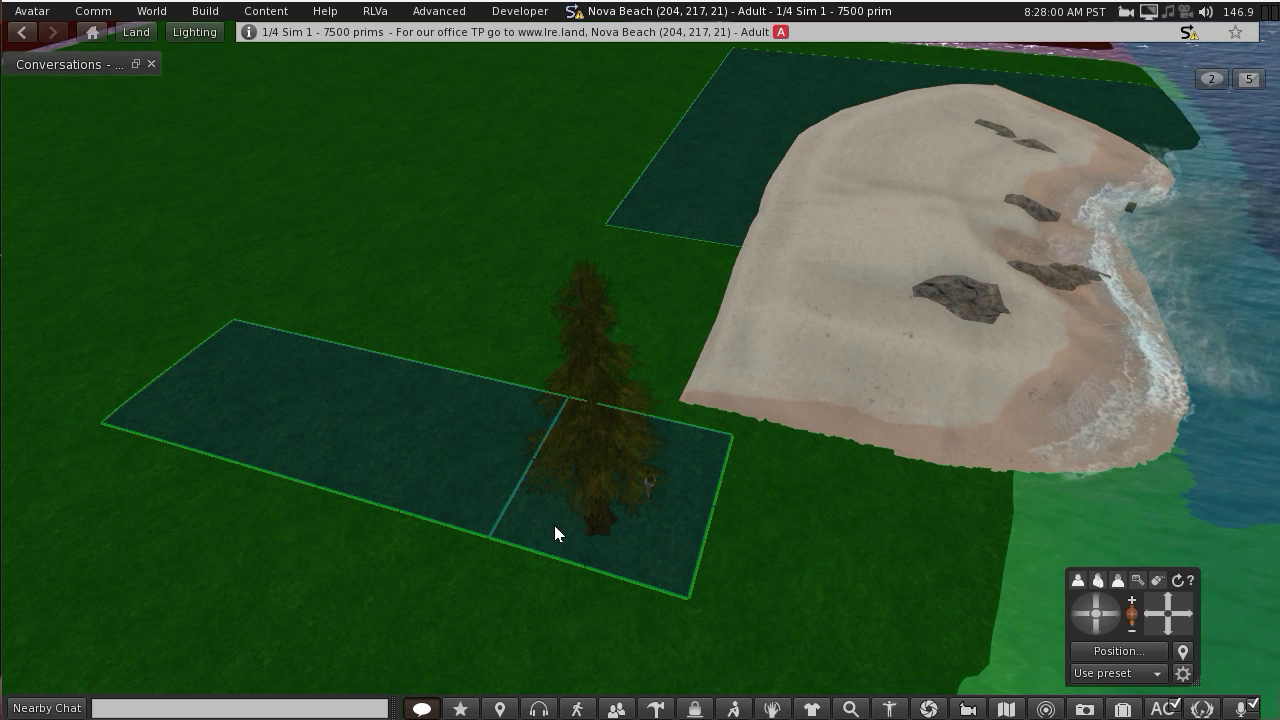
{"action": "left_click", "coordinate": [655, 708]}
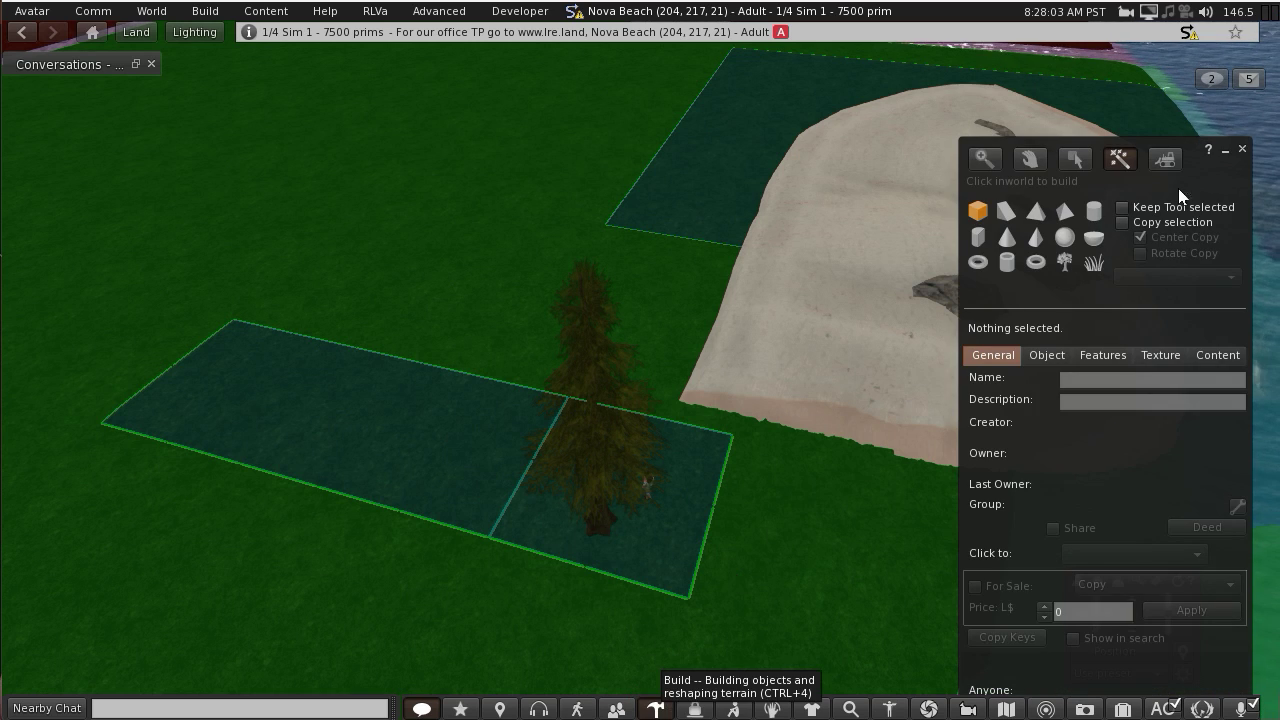
{"action": "left_click_drag", "start_coordinate": [470, 449], "coordinate": [587, 489]}
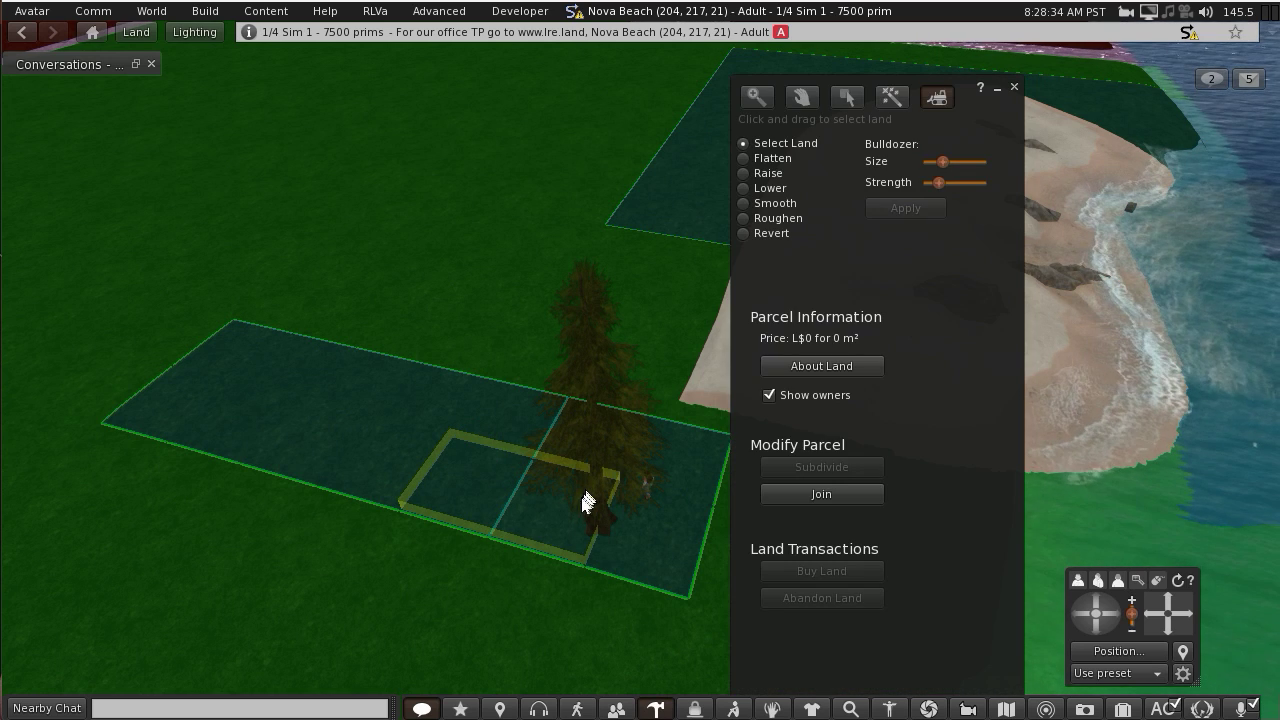